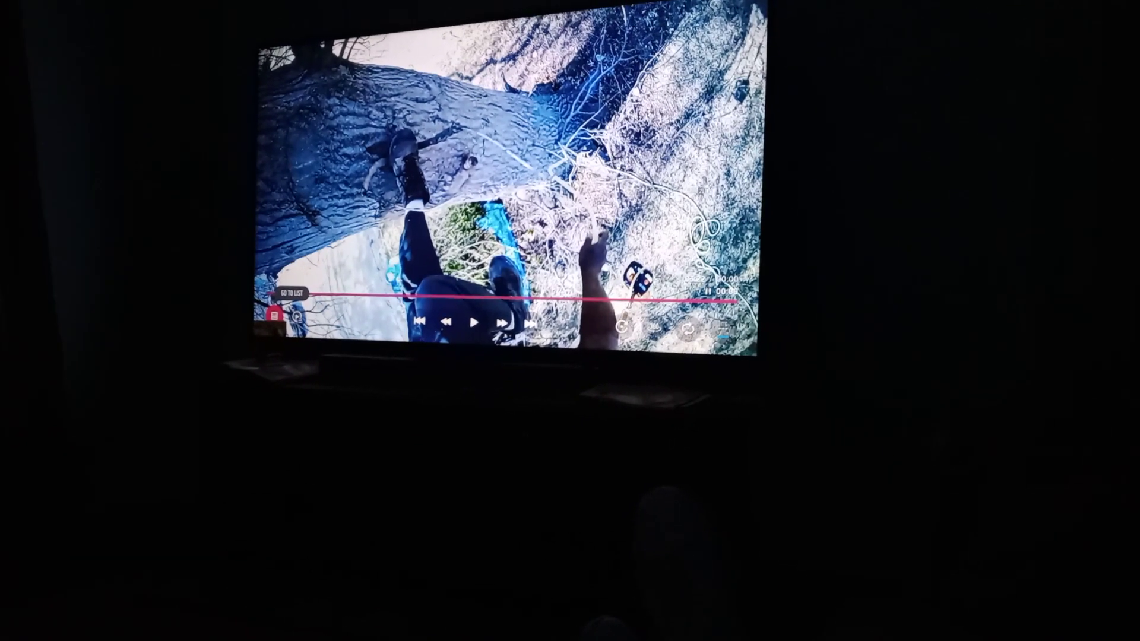
- Exit the camera-card clip's playback back to the DCIM folder's thumbnail grid
key("Return")
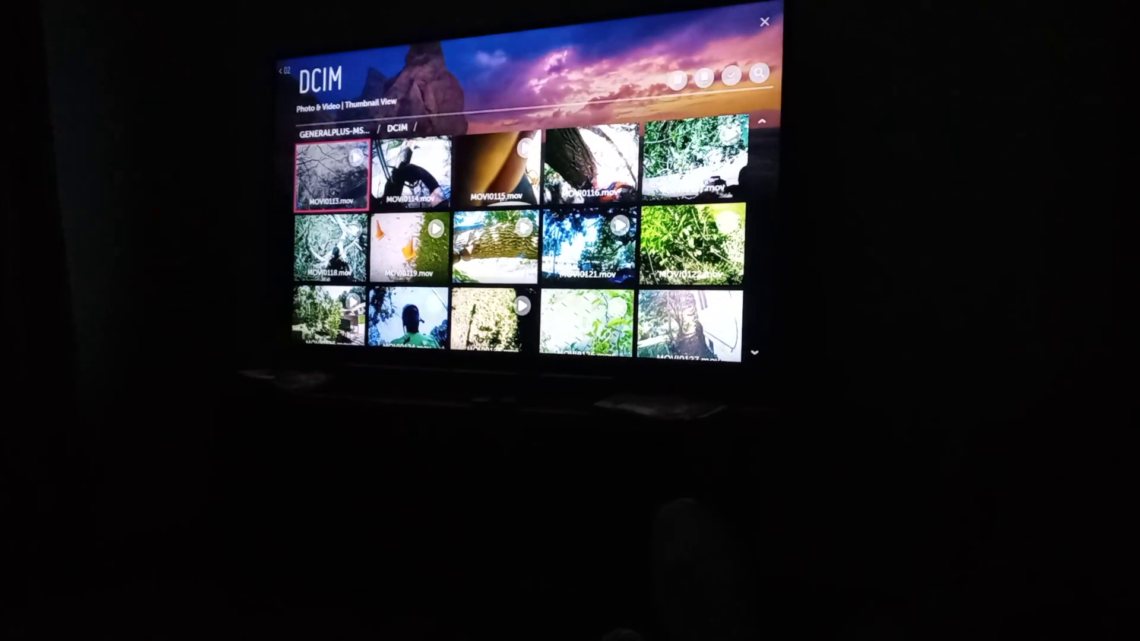
- Move through the DCIM clips from MOVI0114 to MOVI0127, then back to MOVI0121
key("Right")
key("Right")
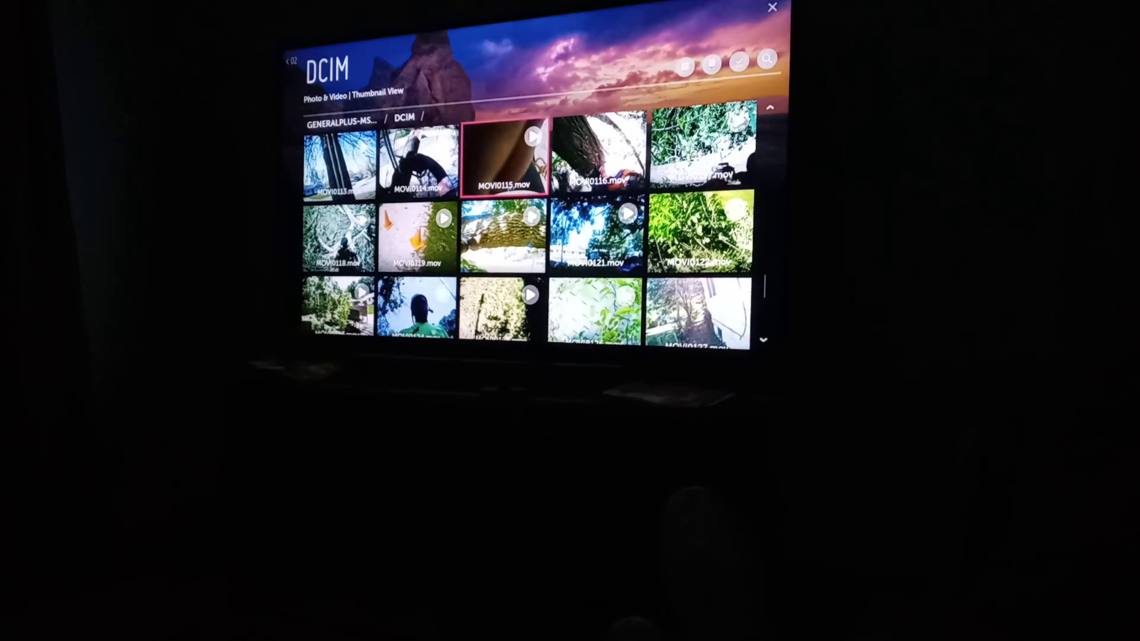
key("Right")
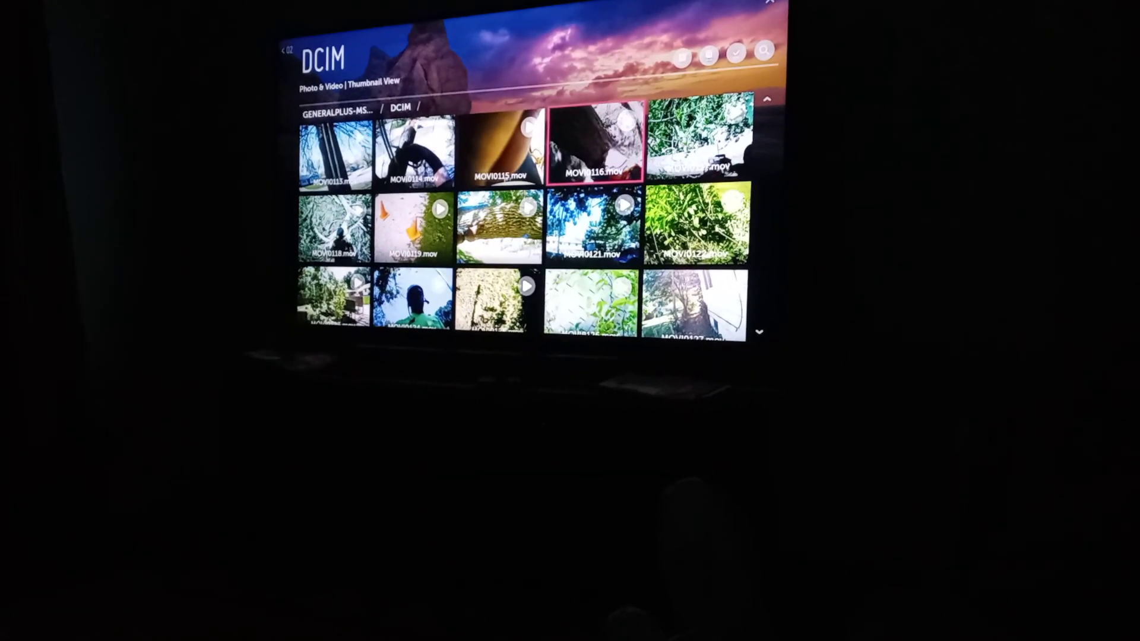
key("Right")
key("Down")
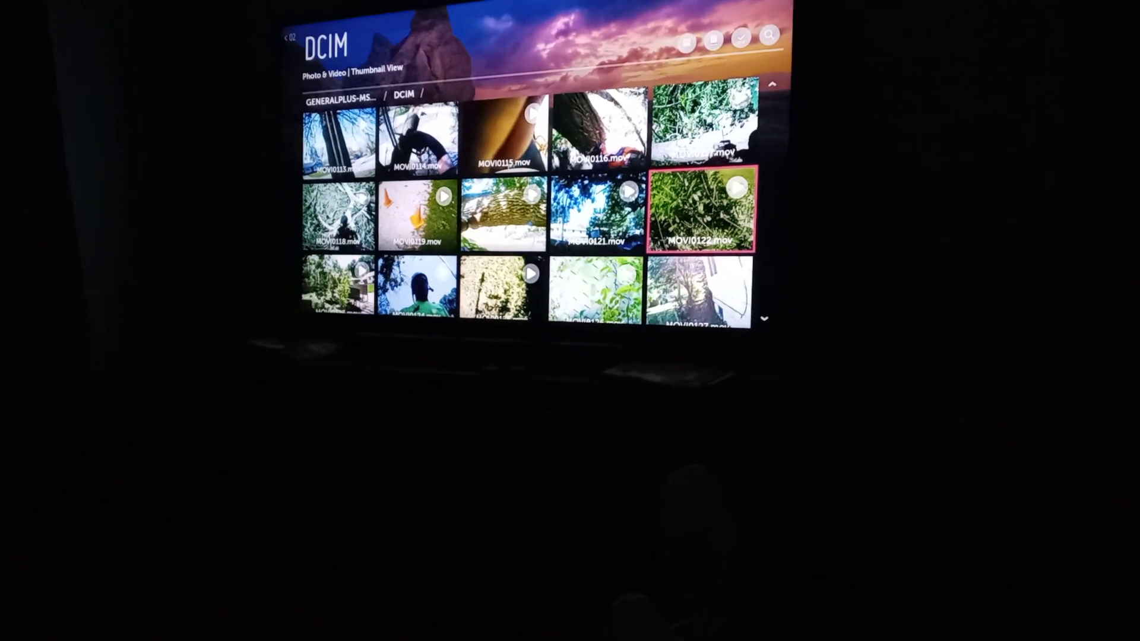
key("Down")
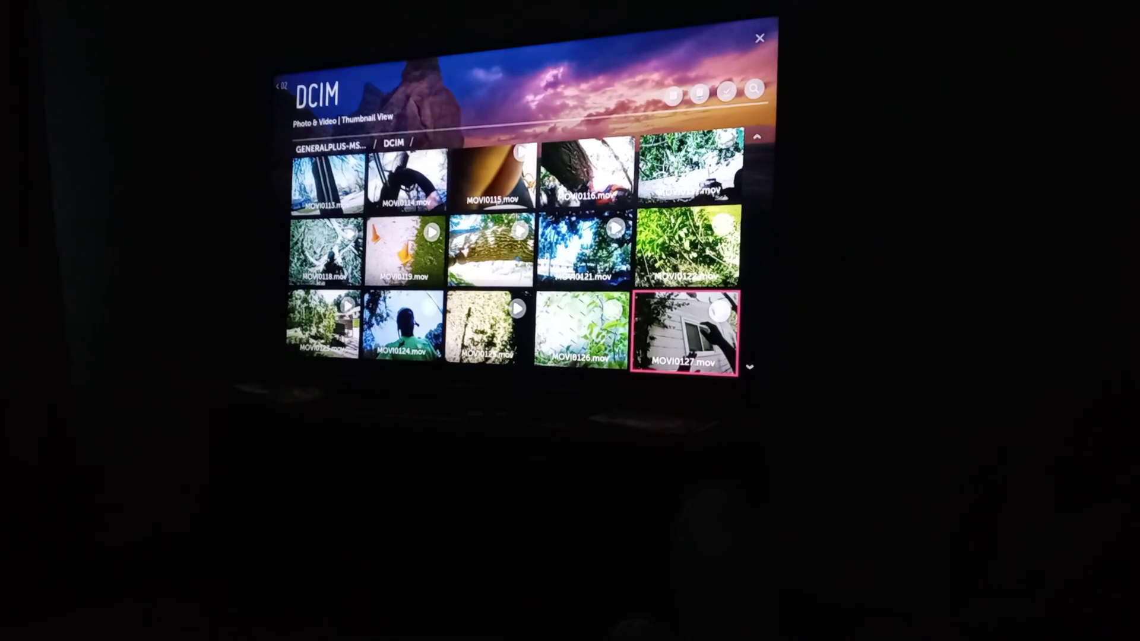
key("Up")
key("Left")
key("Left")
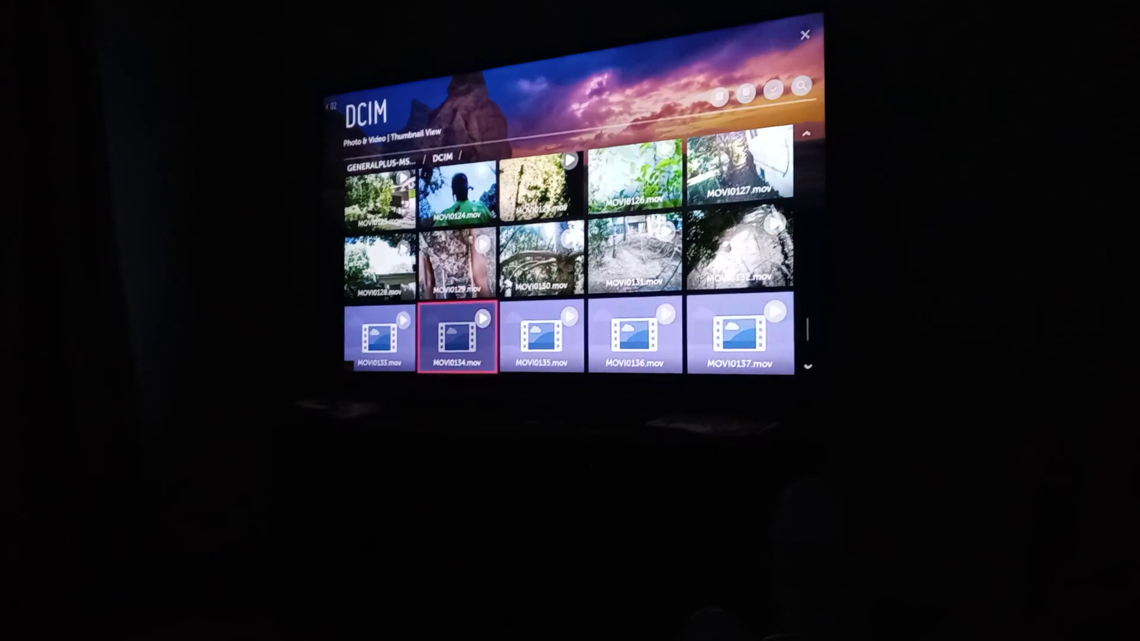
- Scroll the grid down to the MOVI0144 row, then step back up to MOVI0139
key("Down")
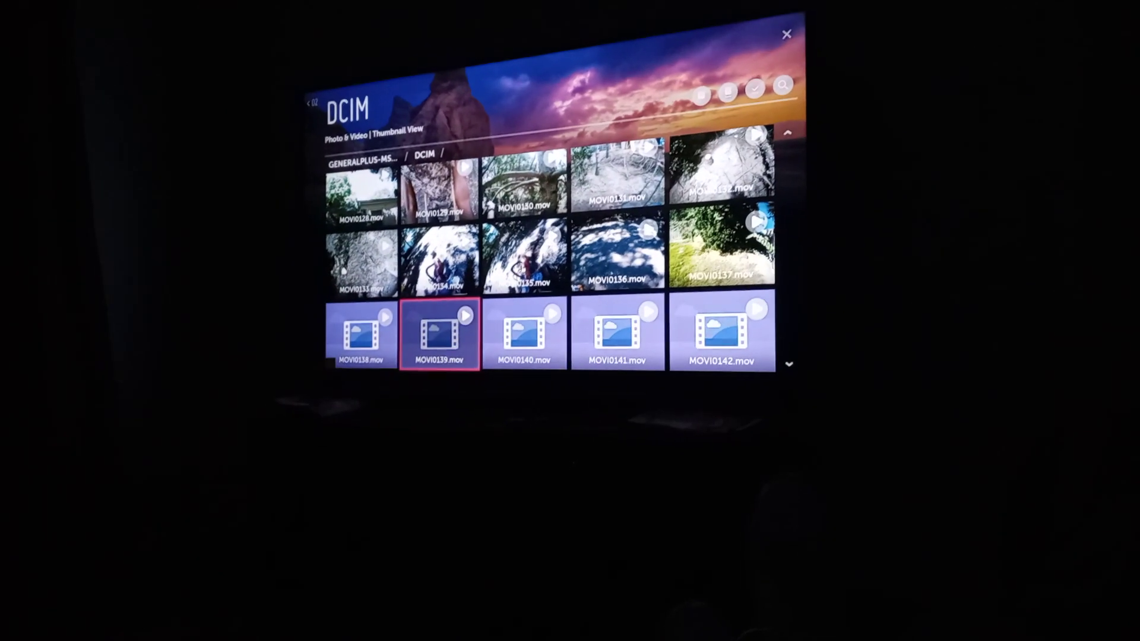
key("Down")
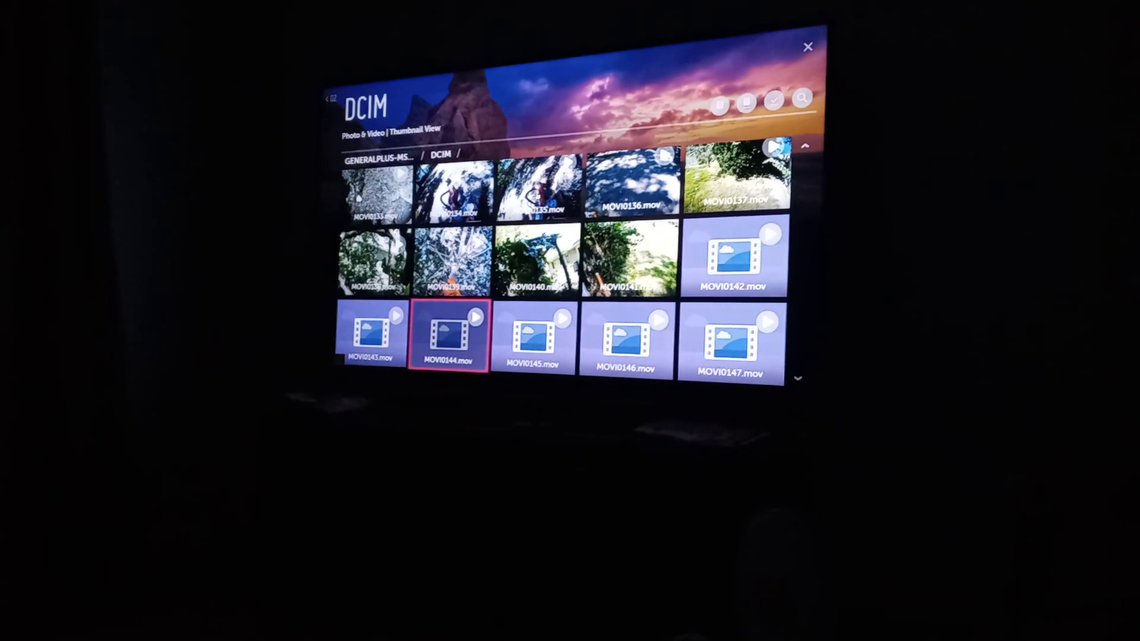
key("Up")
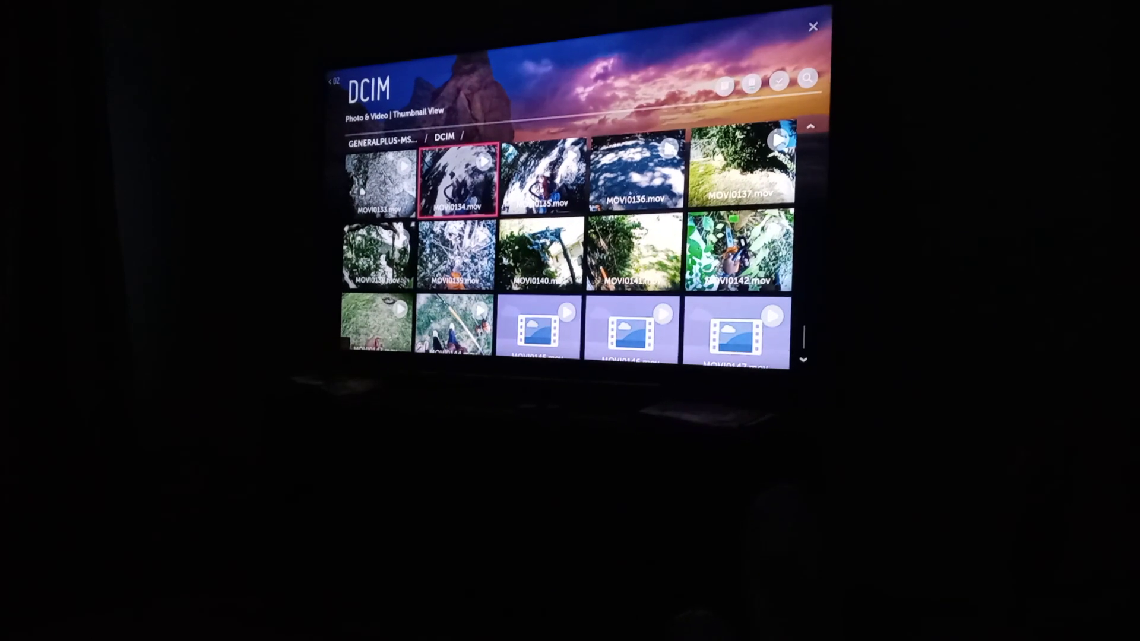